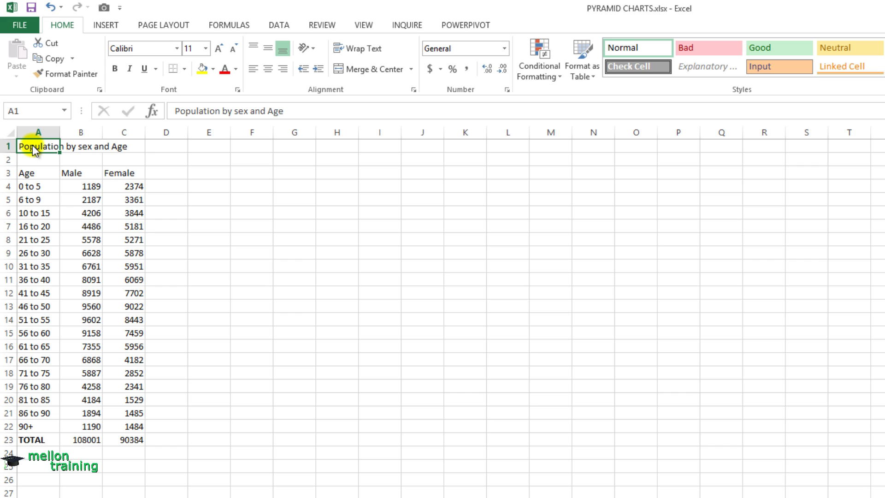
Step: Add the column headers 'Male %' in D3 and 'Female %' in E3
click(164, 178)
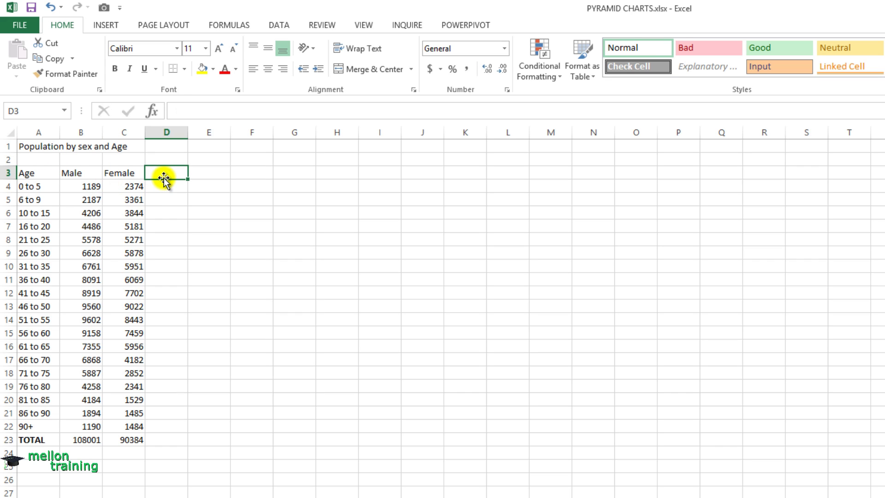
text(Male)
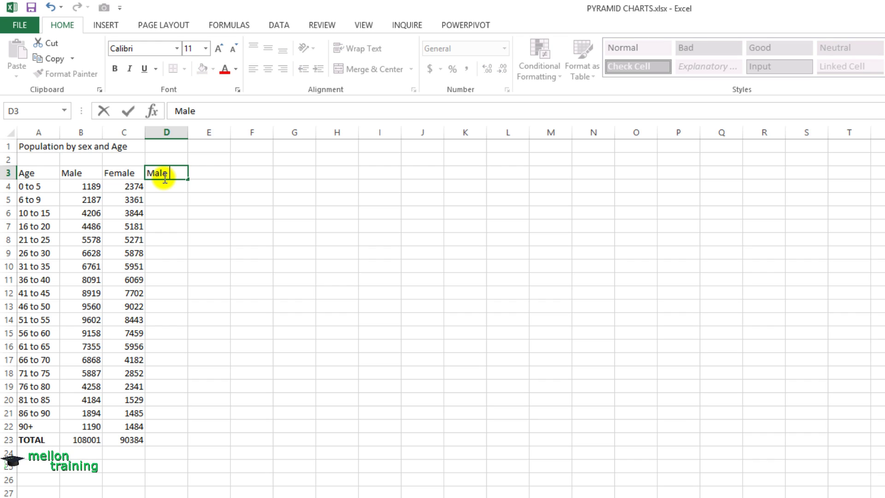
text( %)
key(Return)
key(Up)
key(Right)
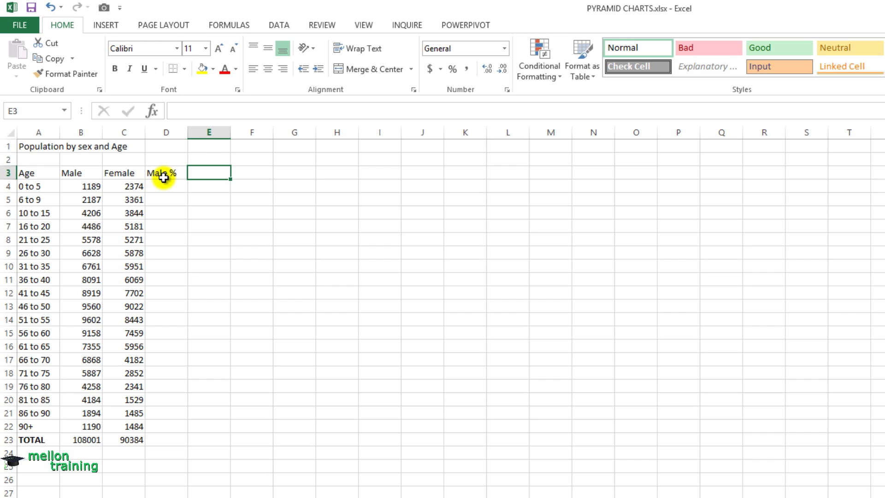
text(Female)
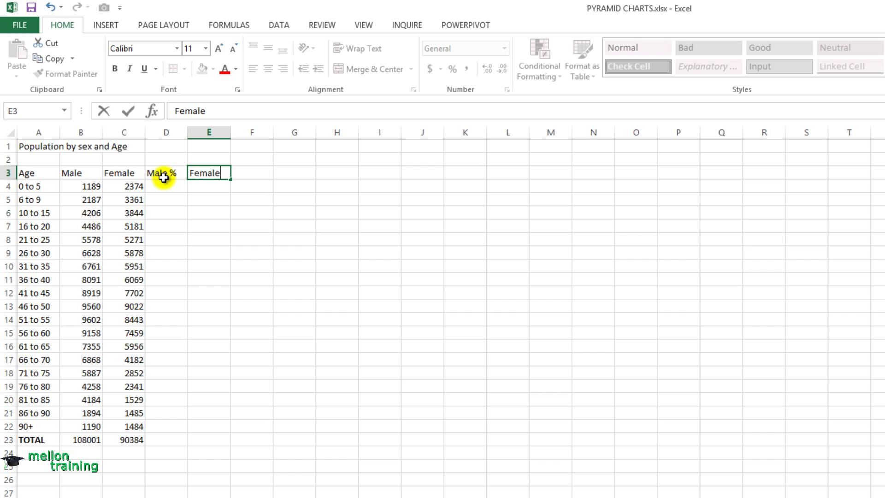
text( %)
key(Tab)
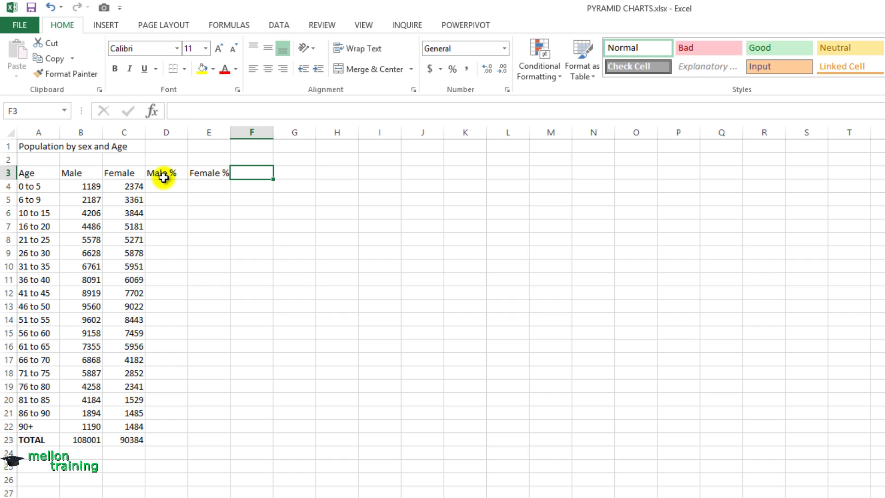
Step: Enter =0-(B4/$B$23) in D4 to get the negative male share of the total
click(174, 187)
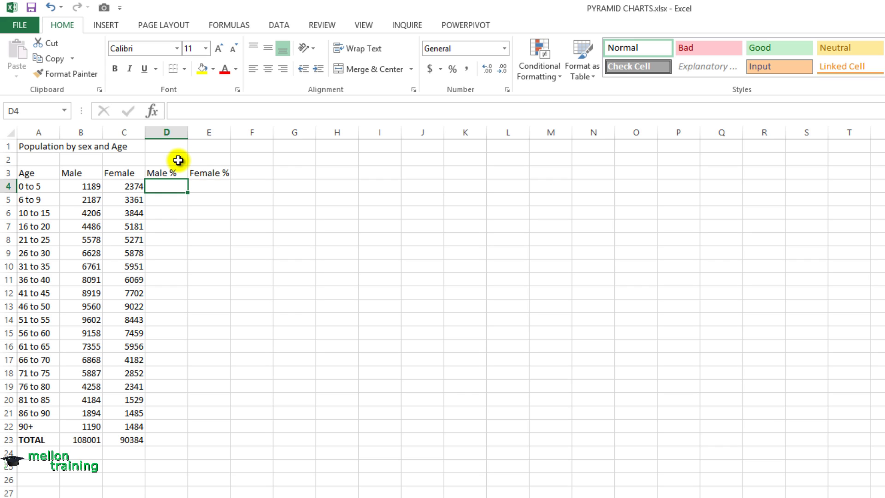
text(=0)
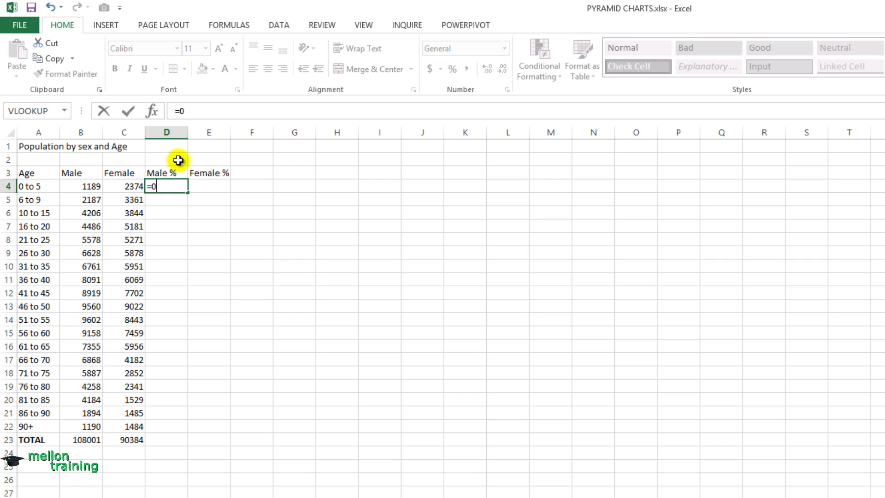
text(-()
text(B)
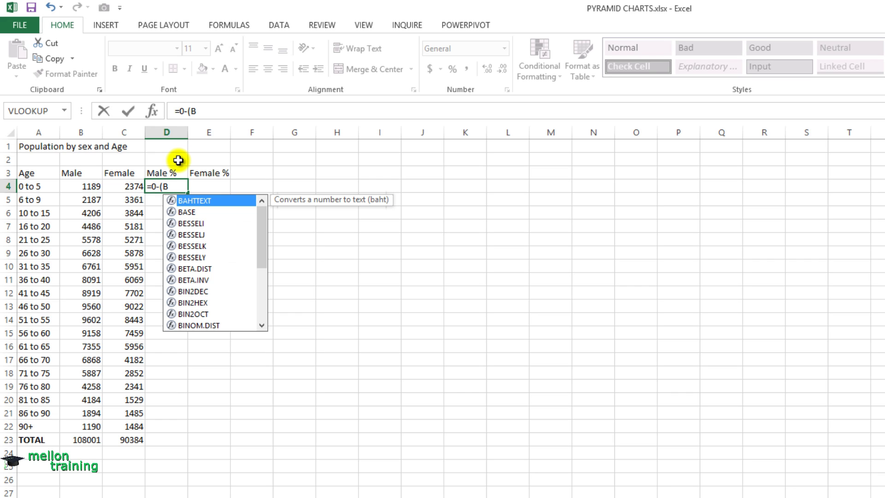
text(4)
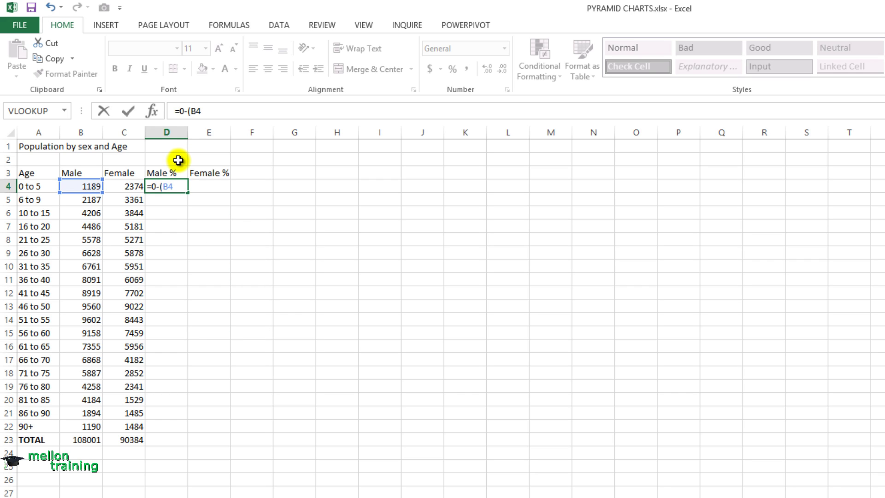
text(/)
text(B23)
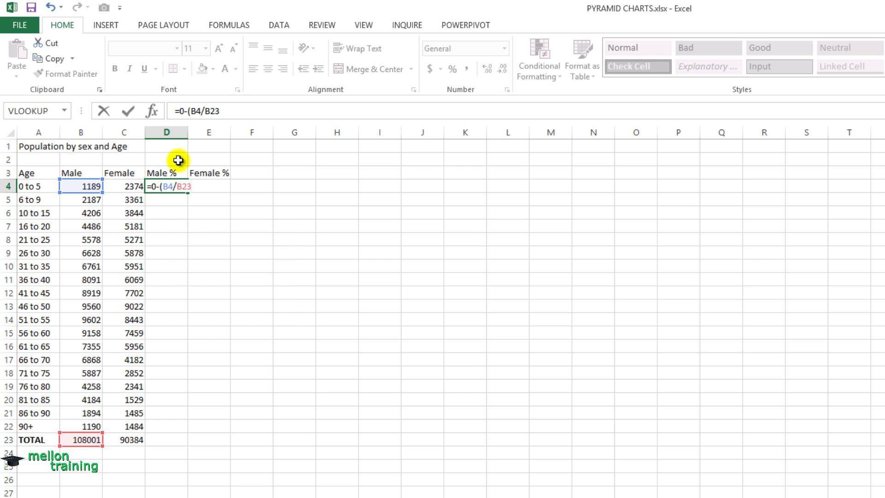
key(F4)
text())
key(Return)
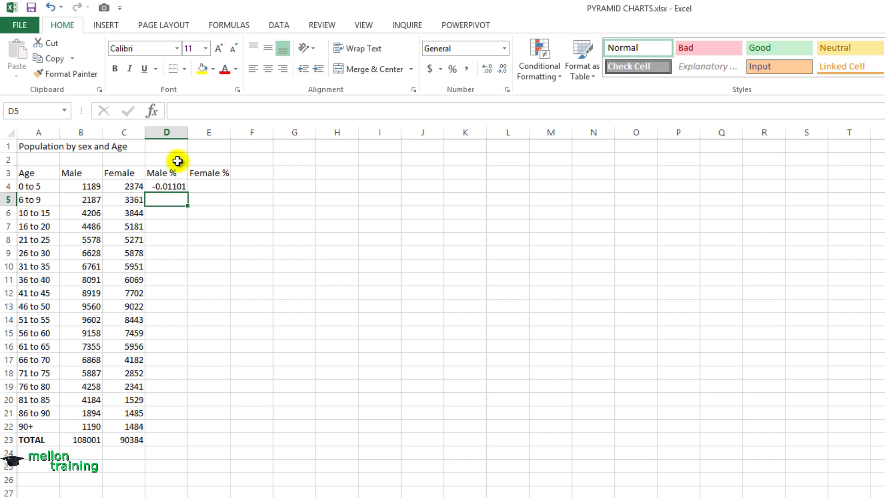
Step: Fill the male formula down to D22 and format it as percent with two decimals
click(179, 188)
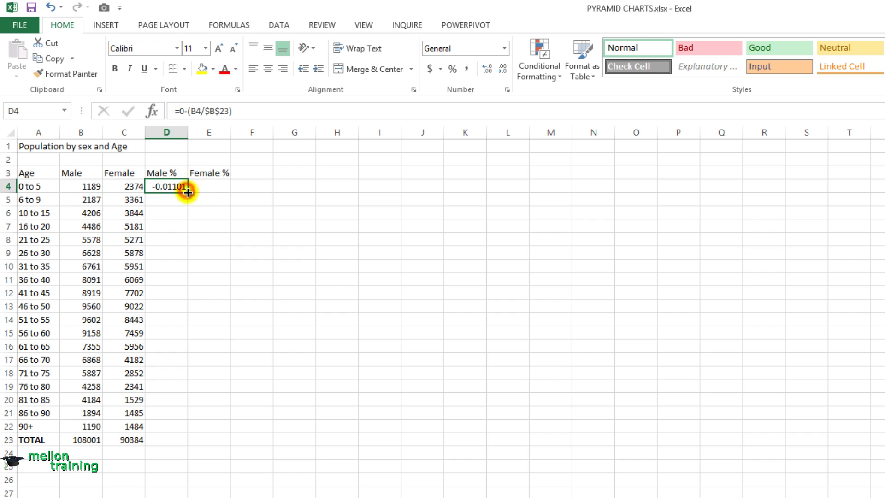
drag(186, 191, 184, 428)
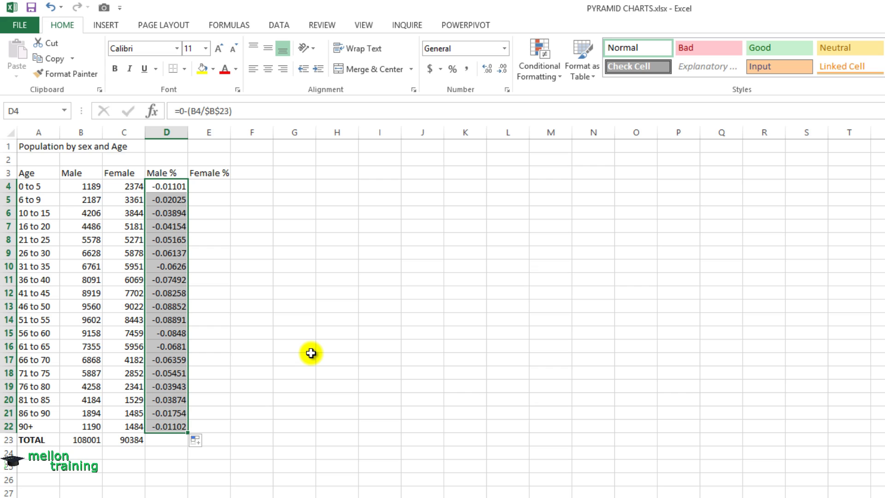
click(452, 72)
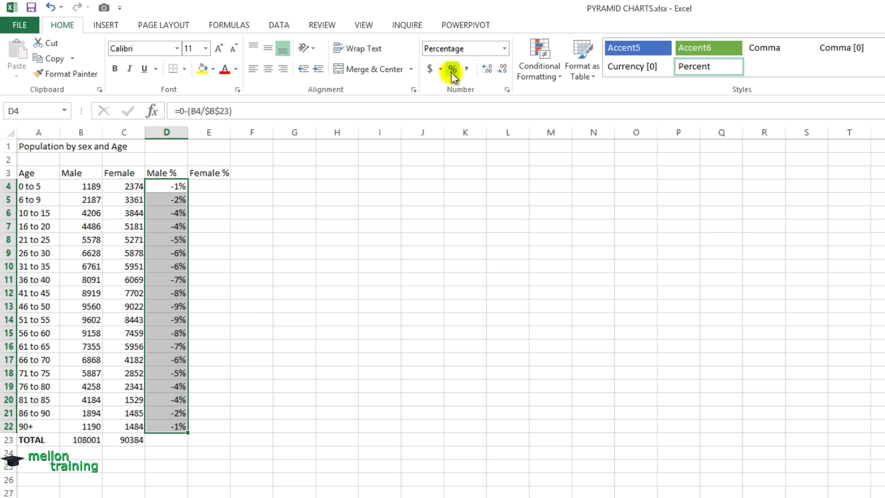
click(483, 71)
click(483, 71)
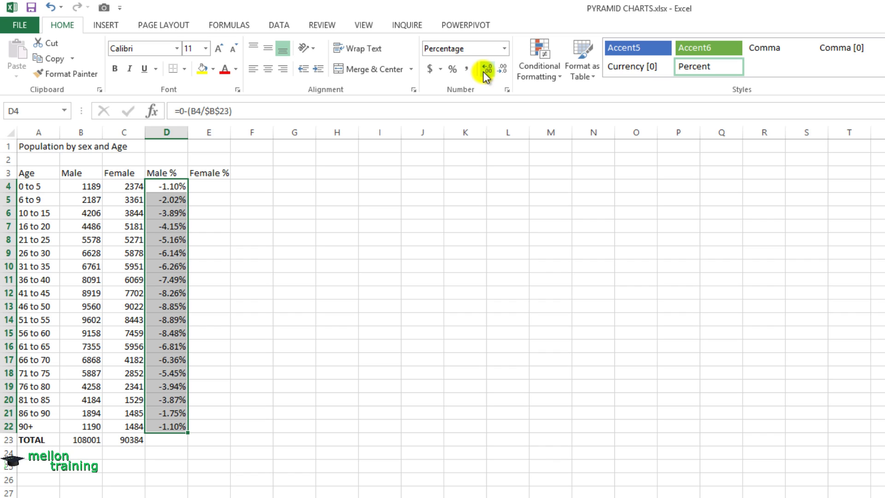
click(211, 186)
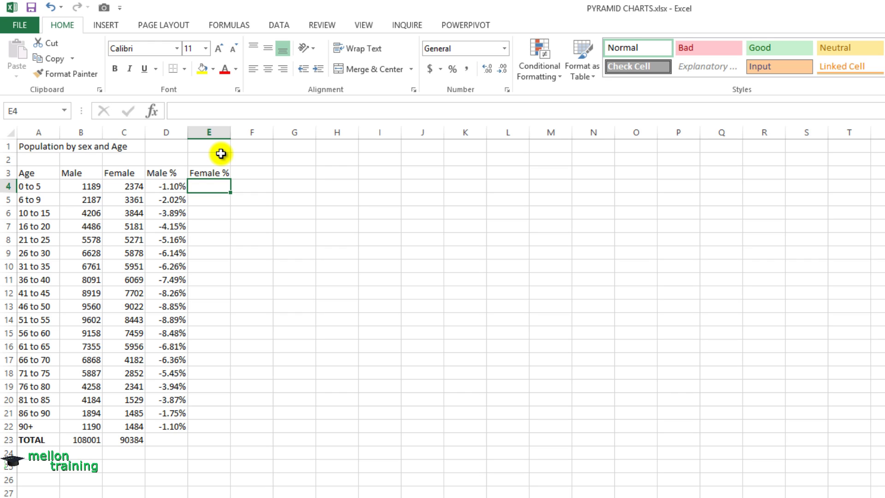
Step: Enter =C4/$C$23 in E4 for the female share of the total
text(=C)
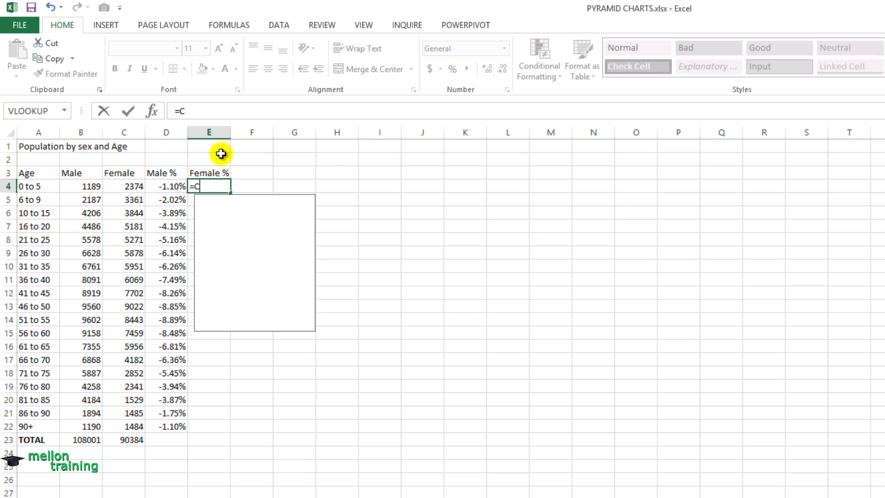
text(4)
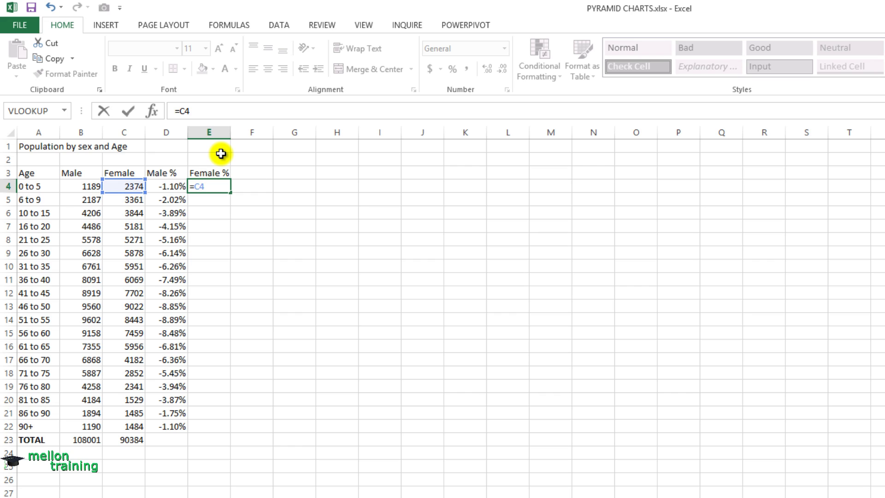
text(/)
text(C23)
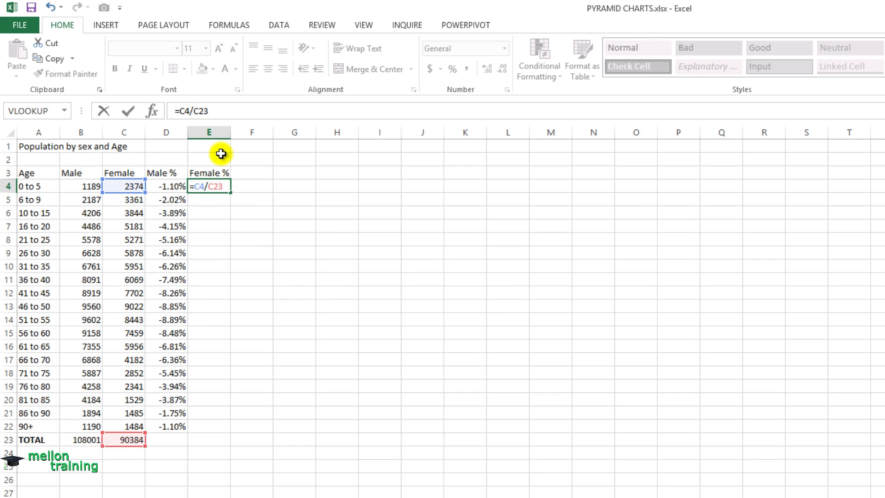
key(F4)
key(Return)
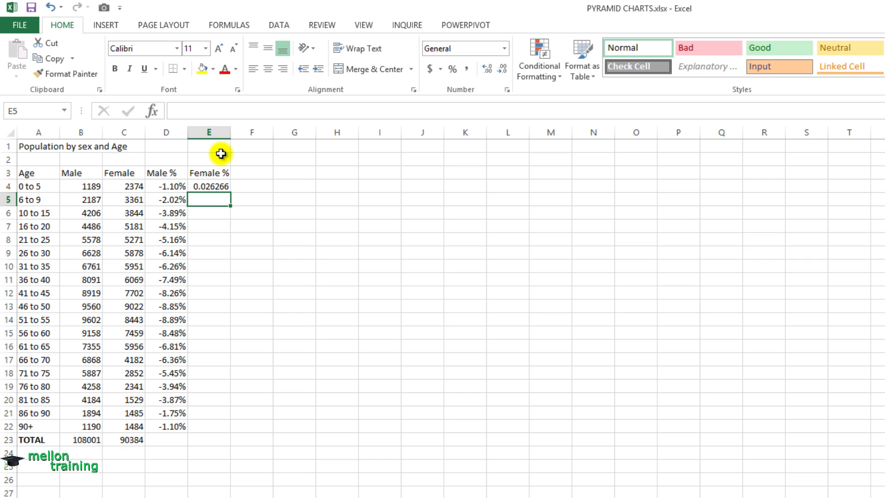
Step: Fill the female formula down to E22 and format it as percent with two decimals
click(219, 185)
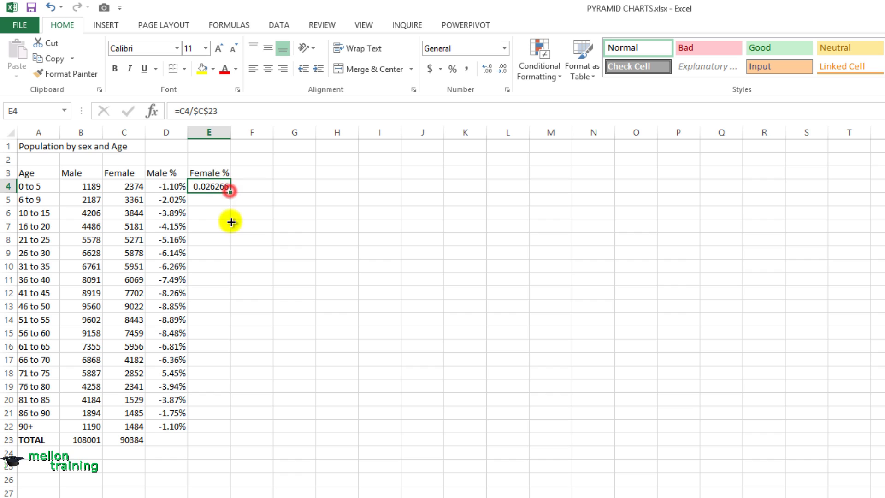
drag(229, 190, 231, 427)
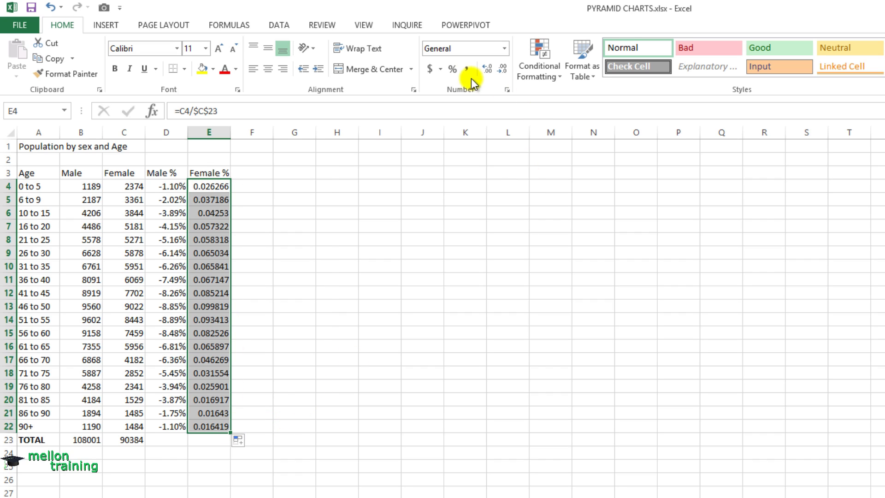
click(452, 70)
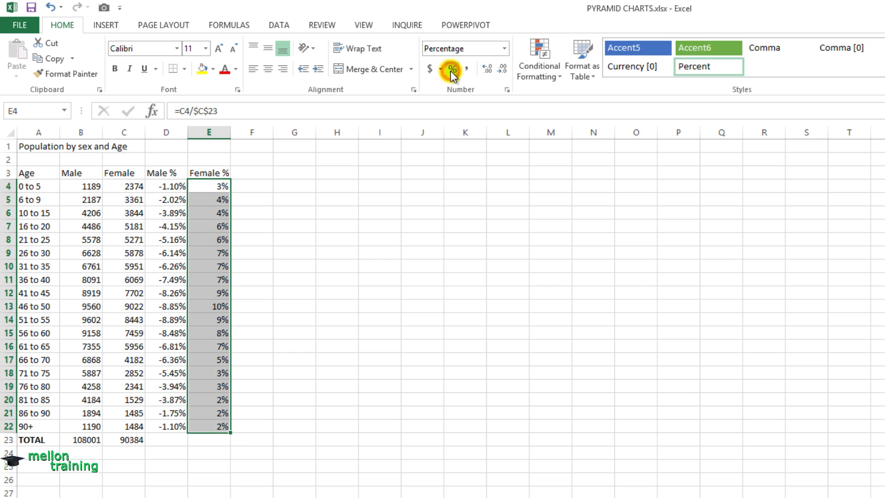
click(485, 68)
click(484, 69)
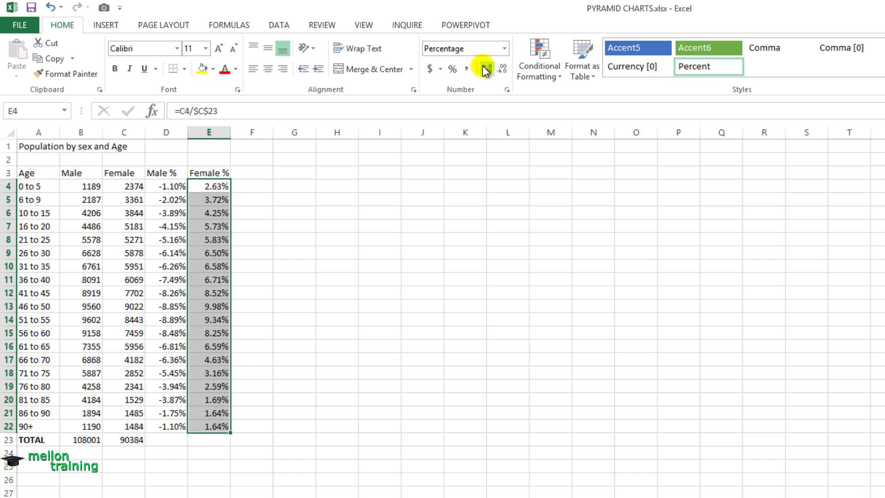
click(250, 172)
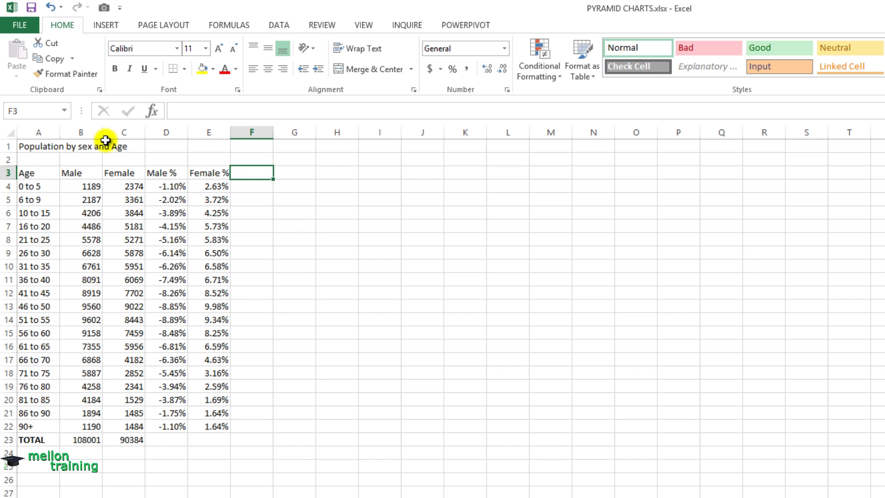
Step: Hide the raw Male and Female count columns
click(85, 134)
drag(85, 133, 123, 134)
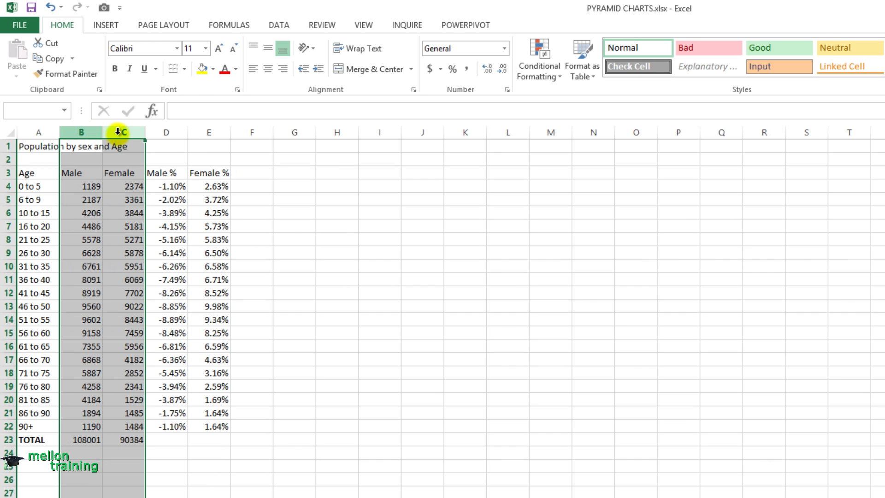
right_click(122, 134)
click(157, 309)
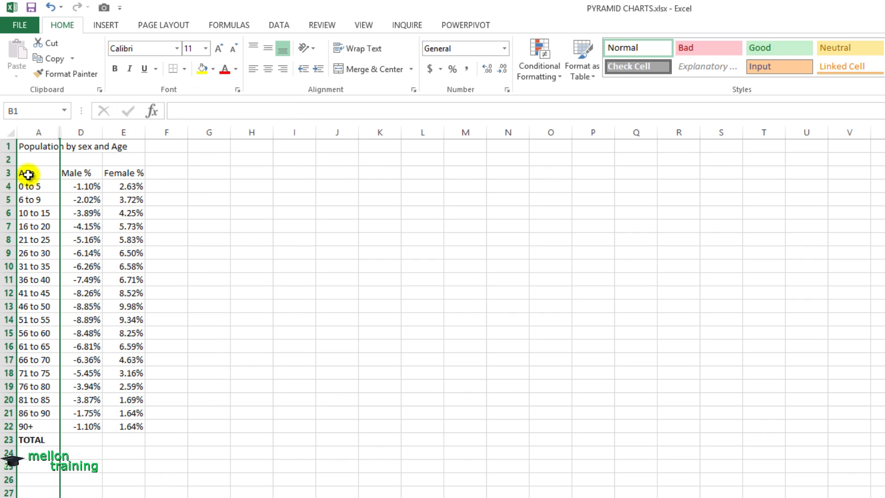
Step: Insert a clustered bar chart from the age labels and percentage columns
drag(28, 174, 133, 424)
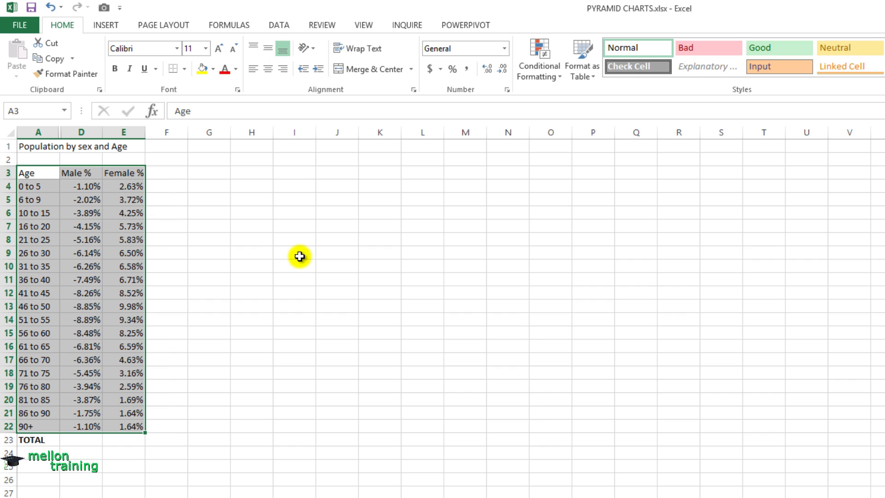
click(106, 25)
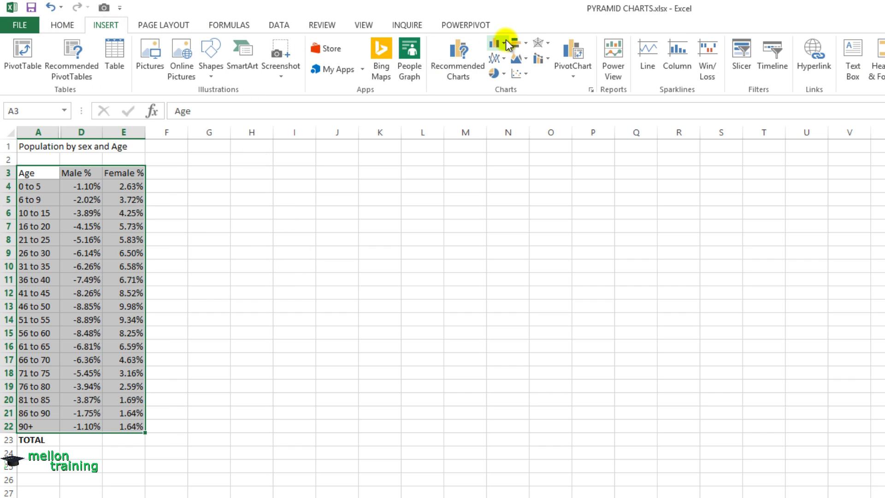
click(525, 44)
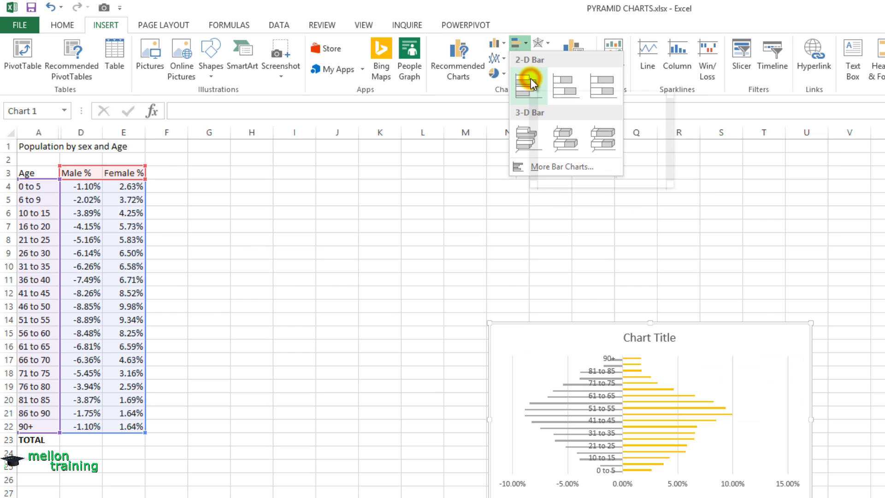
click(530, 78)
Step: Move the chart beside the data table and enlarge it
drag(548, 322, 210, 166)
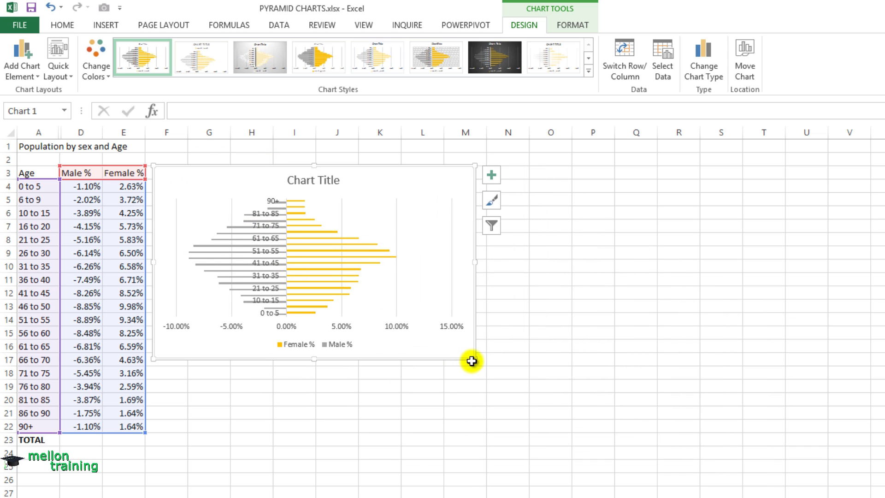
drag(475, 359, 507, 387)
click(470, 357)
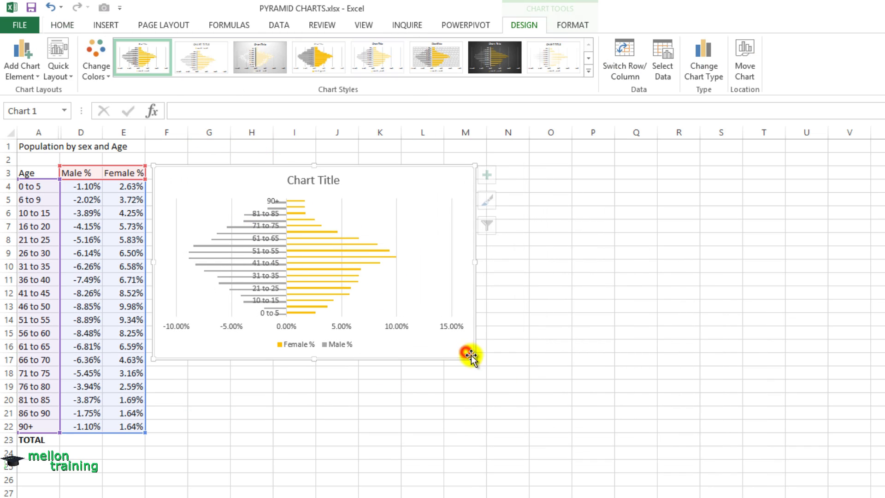
mouse_move(474, 358)
mouse_down()
mouse_move(516, 424)
mouse_move(538, 432)
mouse_up()
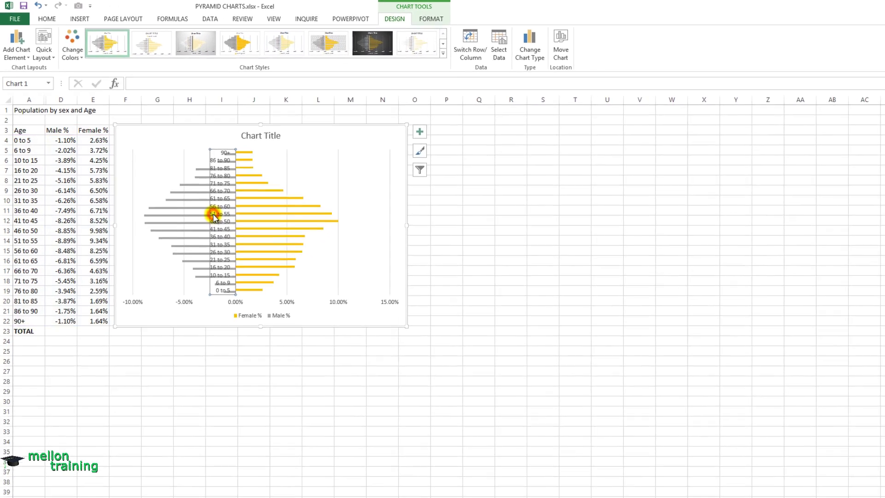
Step: Set the age axis label position to Low and list categories in reverse order
right_click(196, 199)
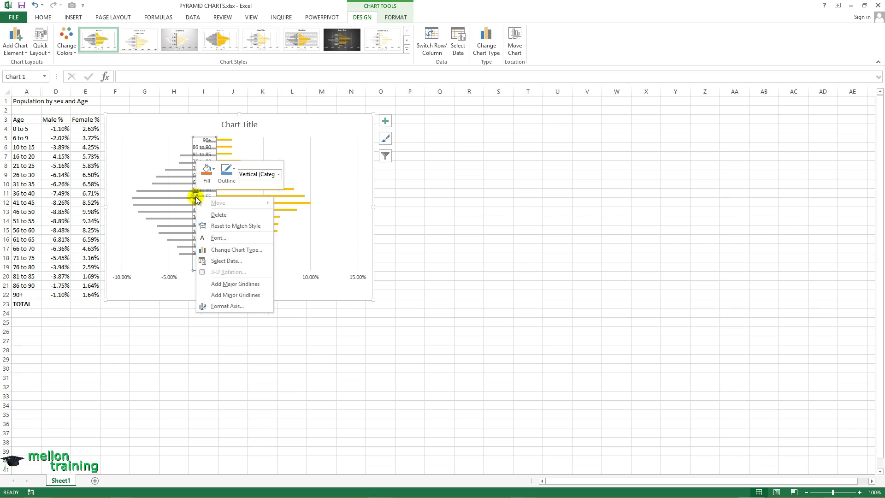
click(246, 305)
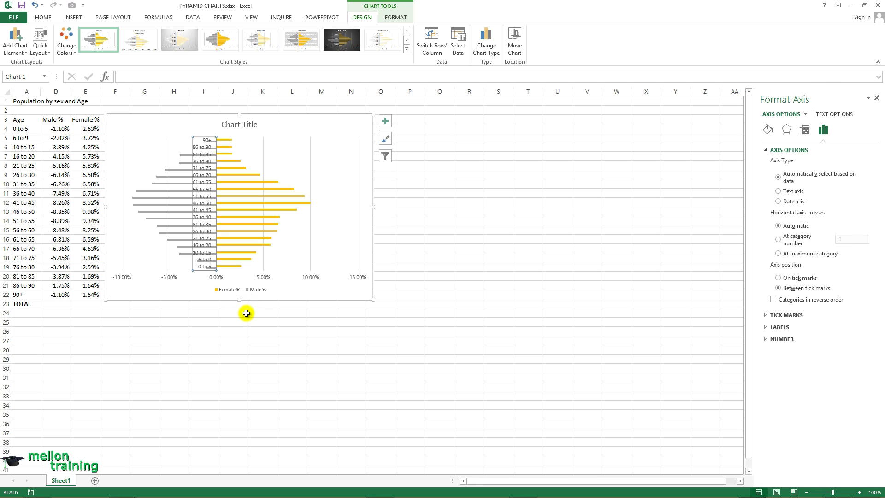
click(765, 329)
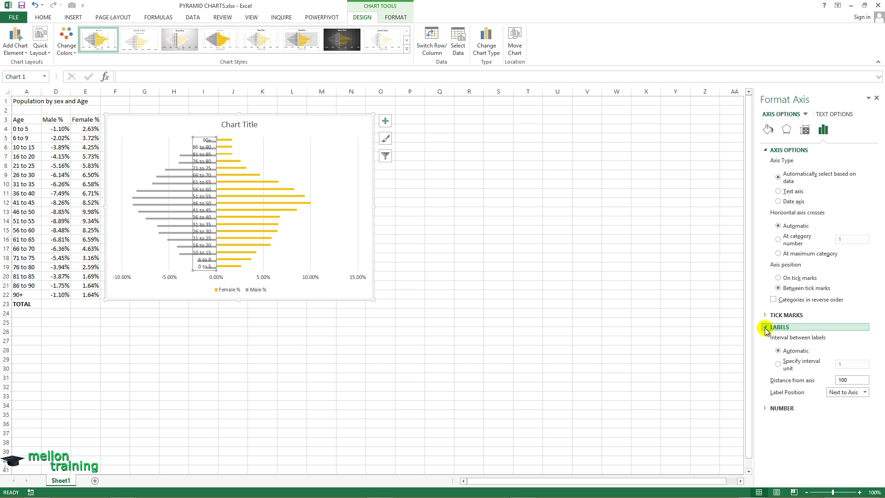
click(866, 393)
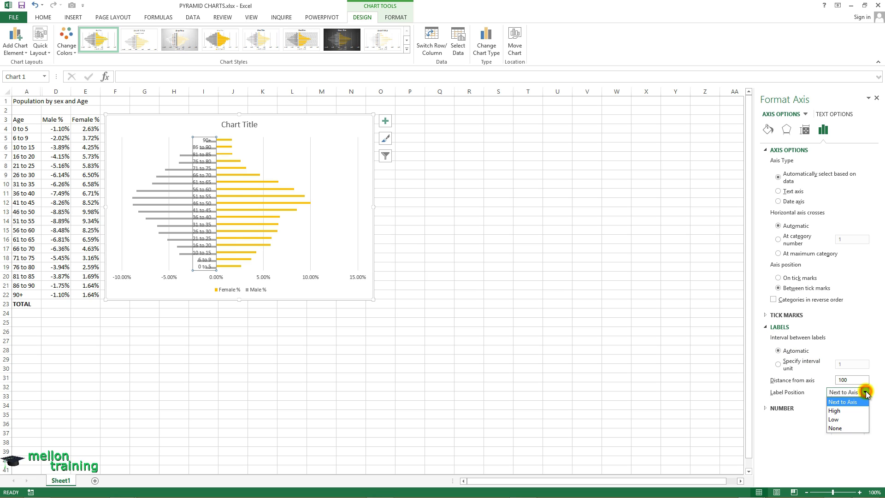
click(845, 420)
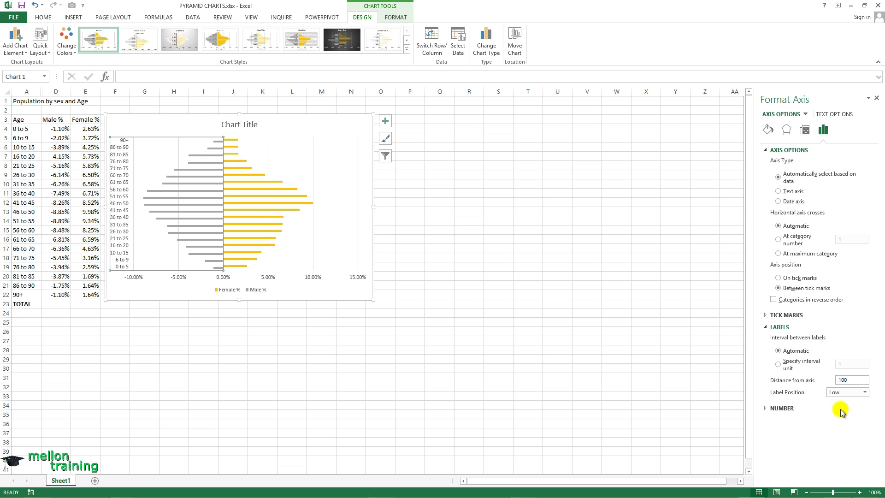
click(774, 301)
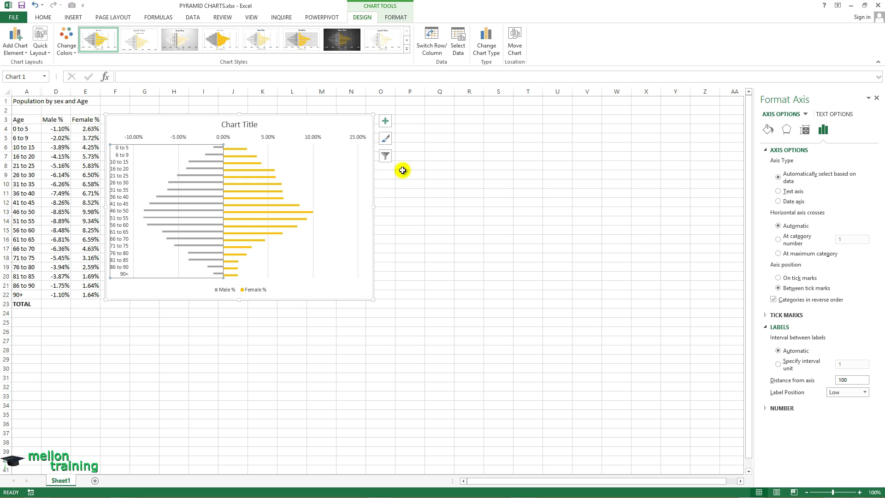
Step: Remove the vertical gridlines and give the bars 0% gap width and 80% series overlap
click(314, 157)
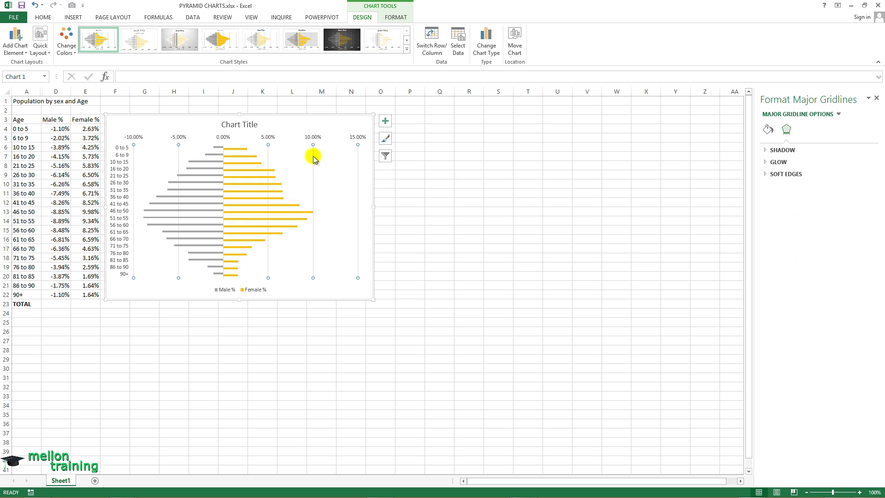
click(313, 157)
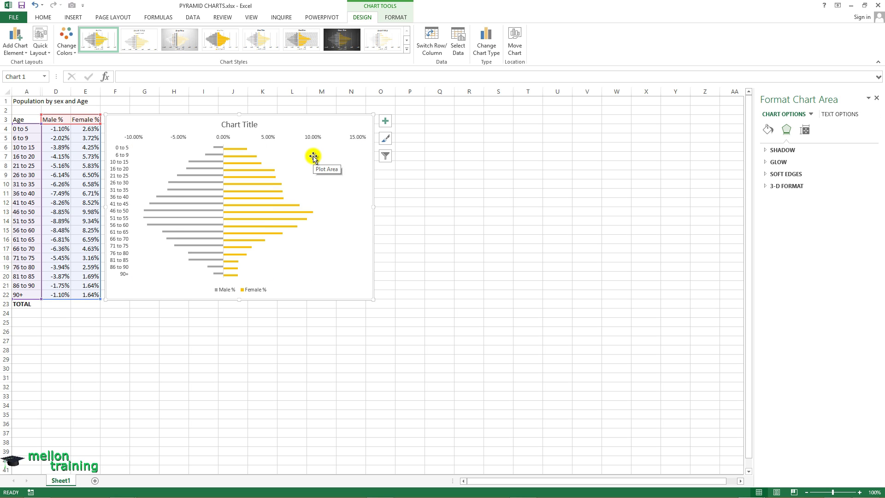
click(263, 171)
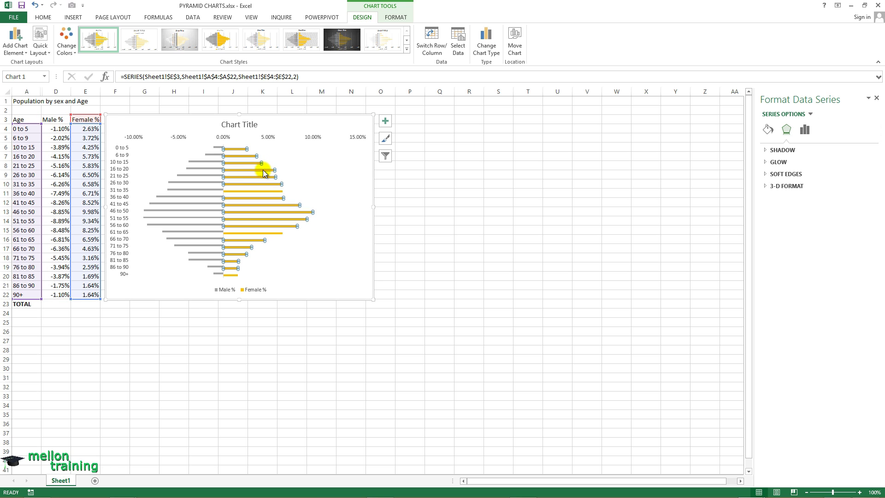
click(806, 130)
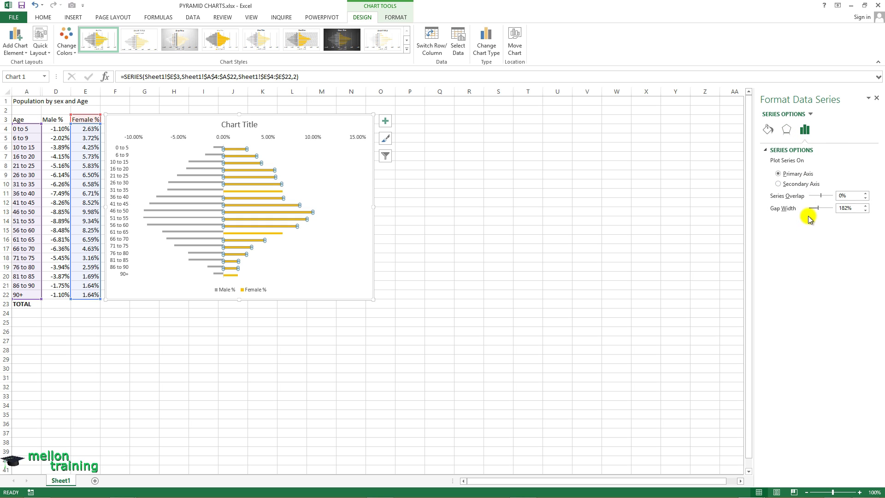
drag(817, 209, 829, 196)
click(194, 191)
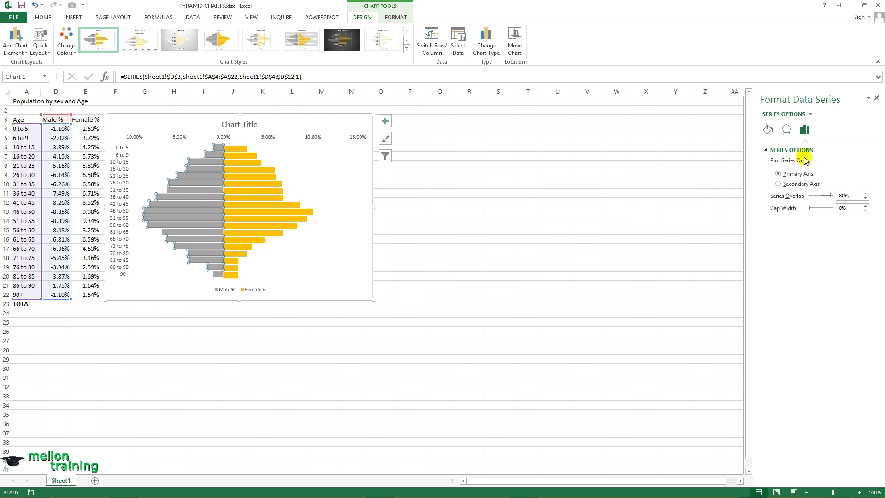
click(769, 131)
Step: Give the Male % bars a solid blue fill
click(766, 148)
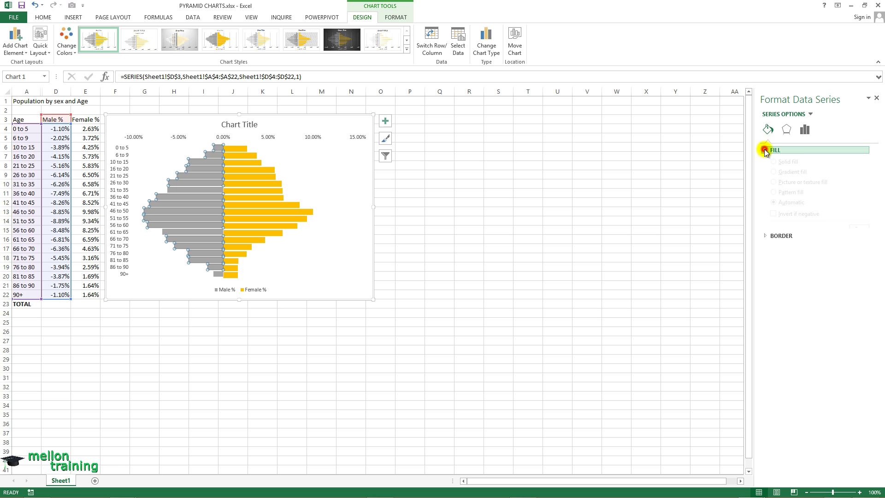
click(774, 173)
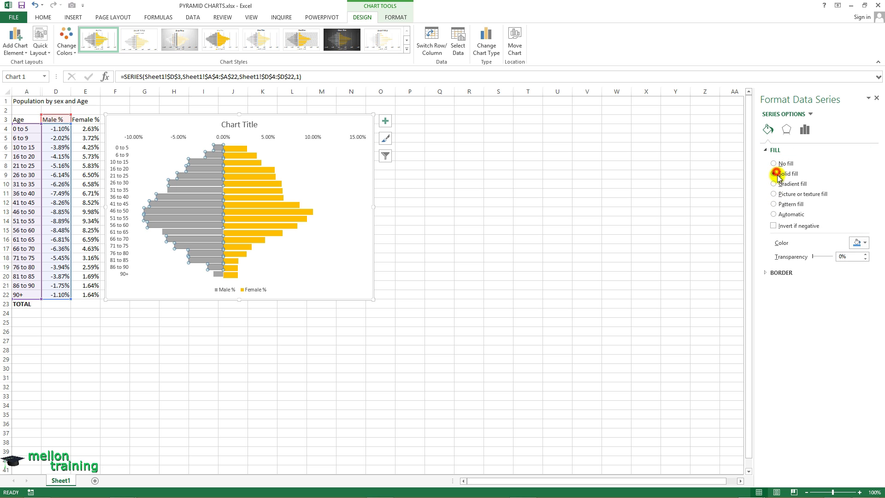
click(859, 243)
click(865, 316)
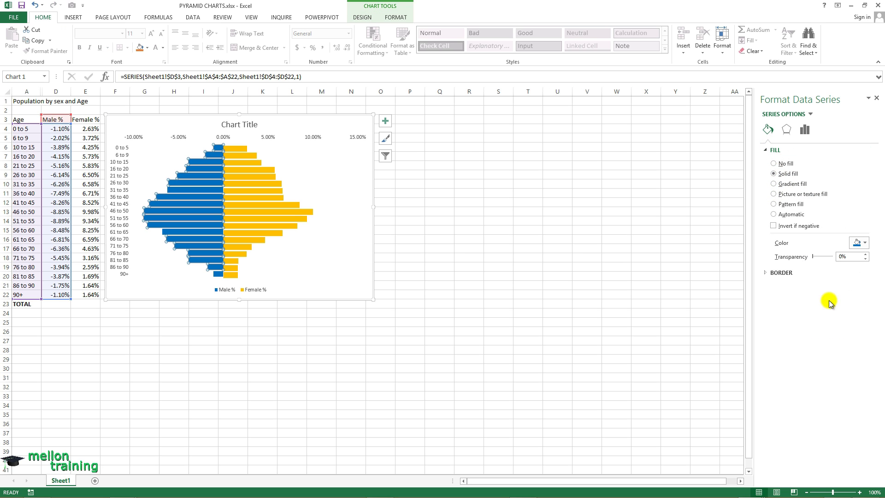
Step: Give the Female % bars a solid pink fill
click(252, 181)
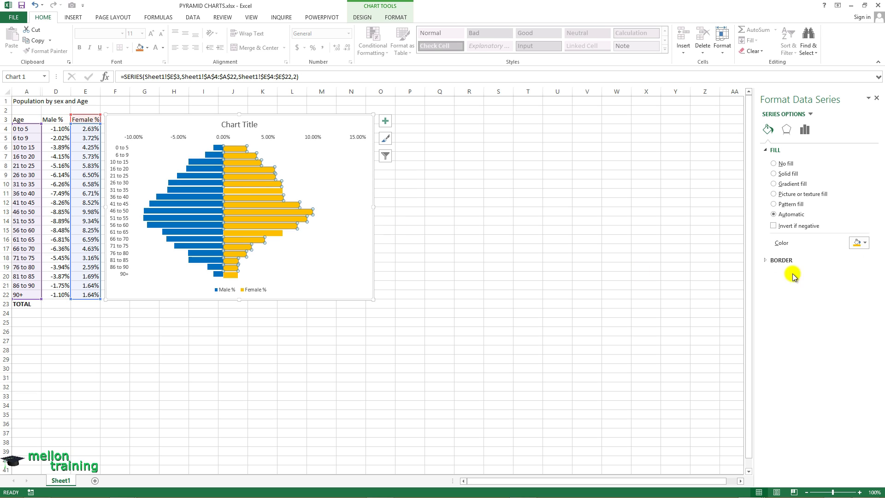
click(864, 245)
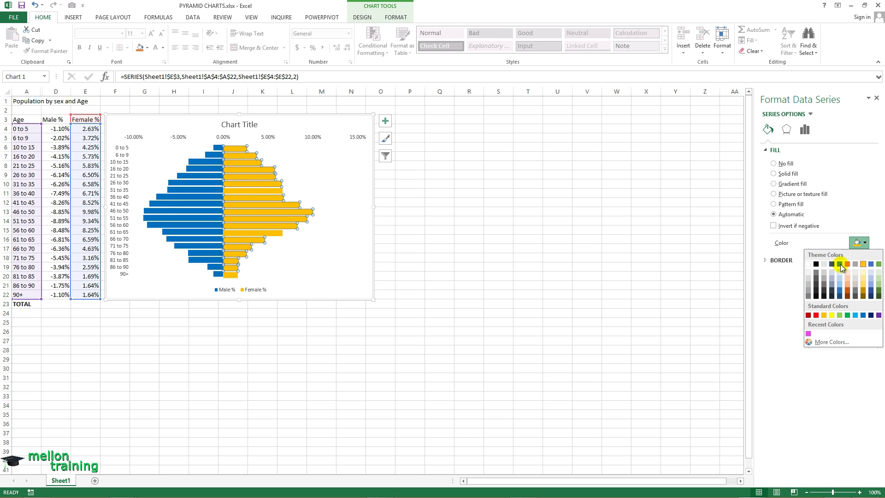
click(809, 334)
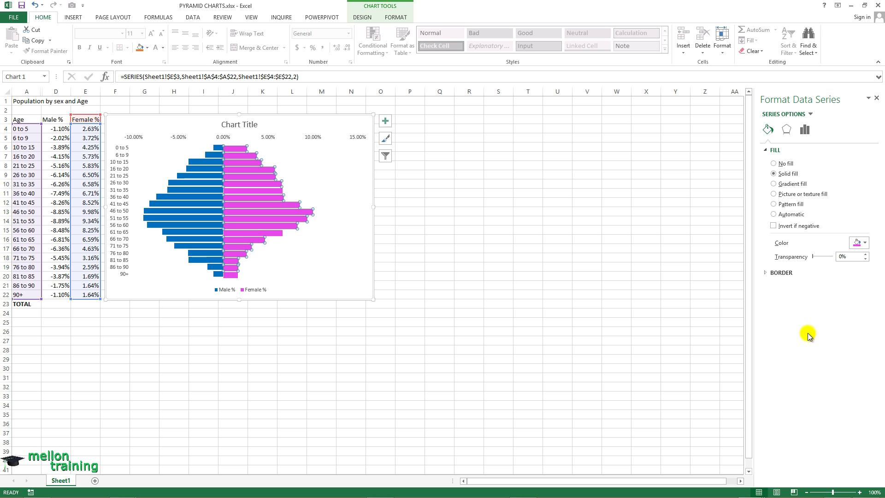
click(380, 194)
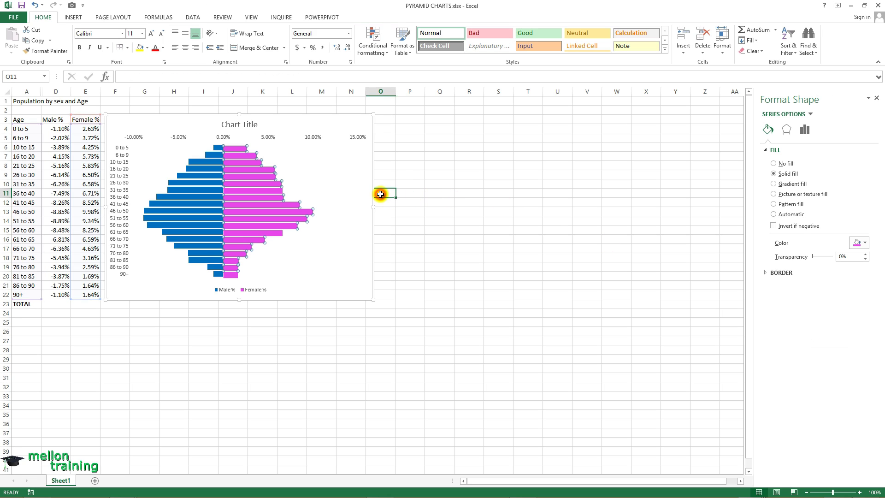
Step: Set the percentage axis label position to High so labels sit at the bottom
click(316, 138)
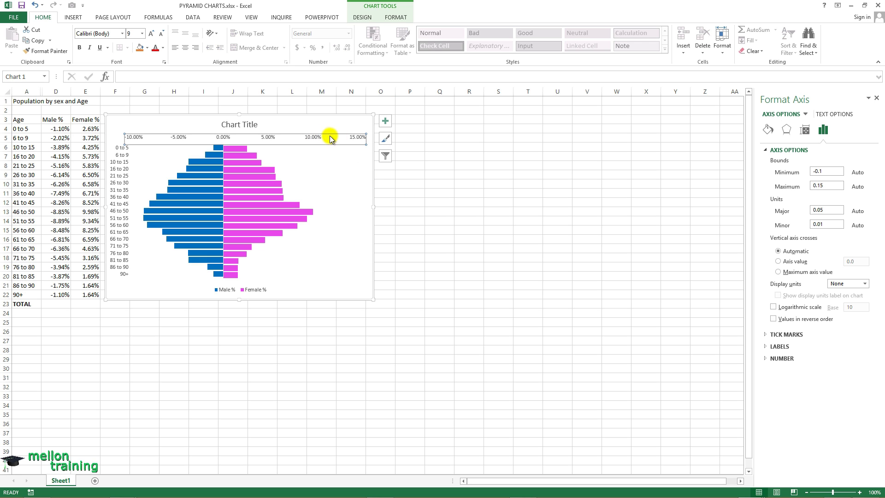
click(766, 346)
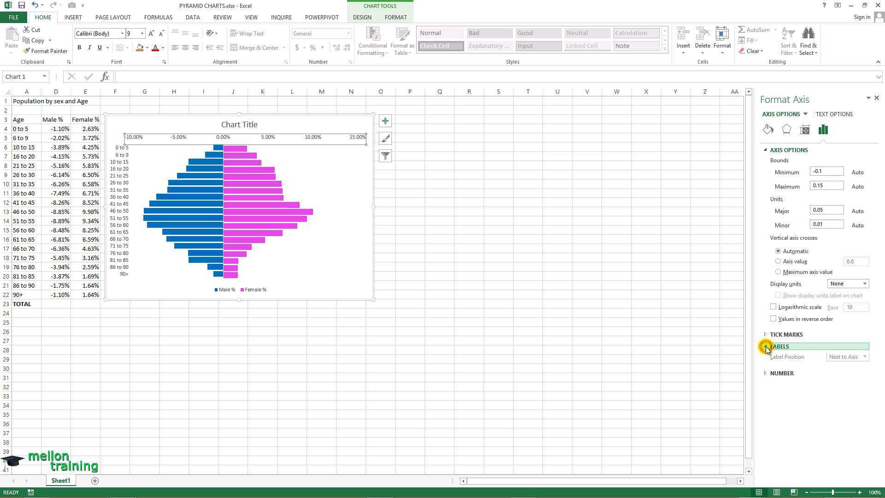
click(865, 357)
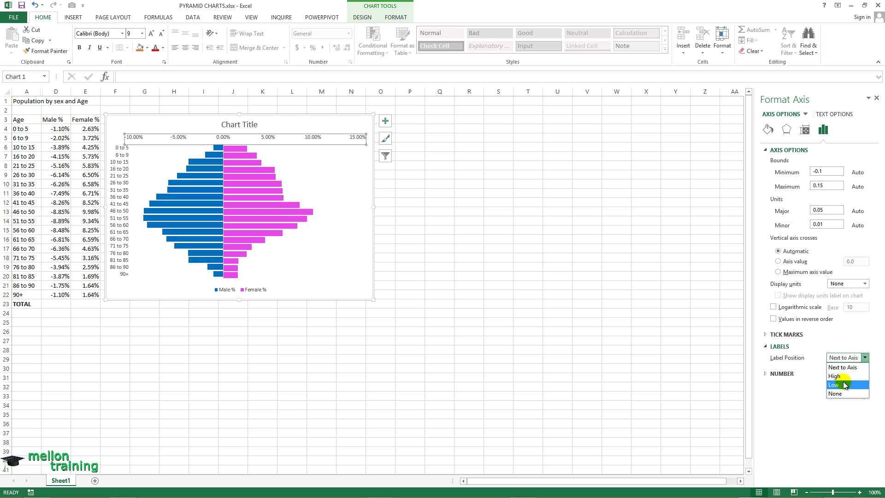
click(845, 386)
click(865, 357)
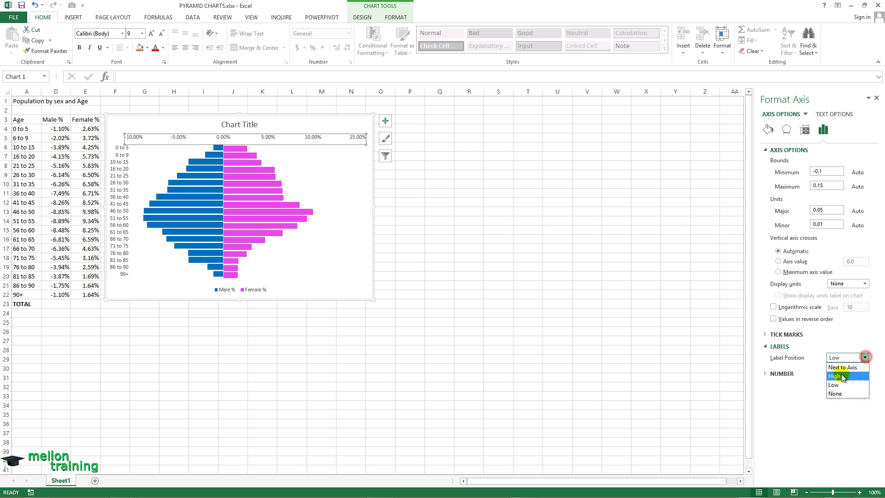
click(844, 377)
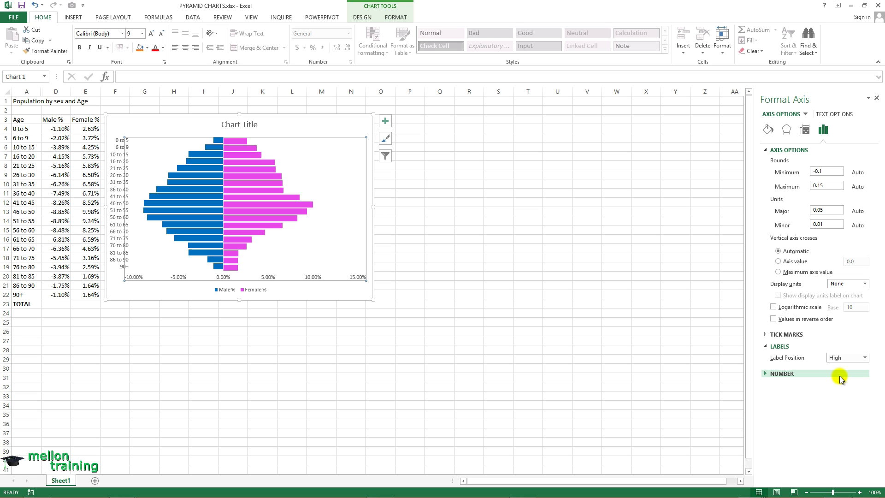
Step: Delete the placeholder 'Chart Title' from the pyramid chart
click(251, 127)
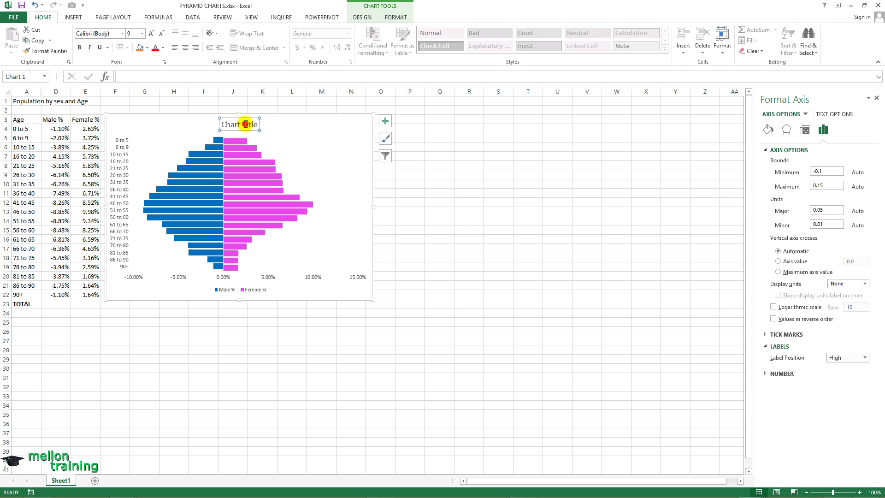
click(252, 132)
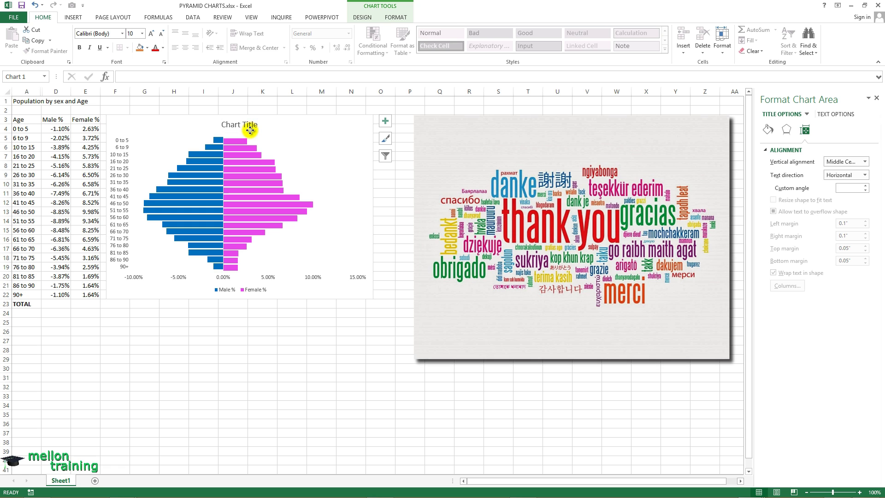
key(Delete)
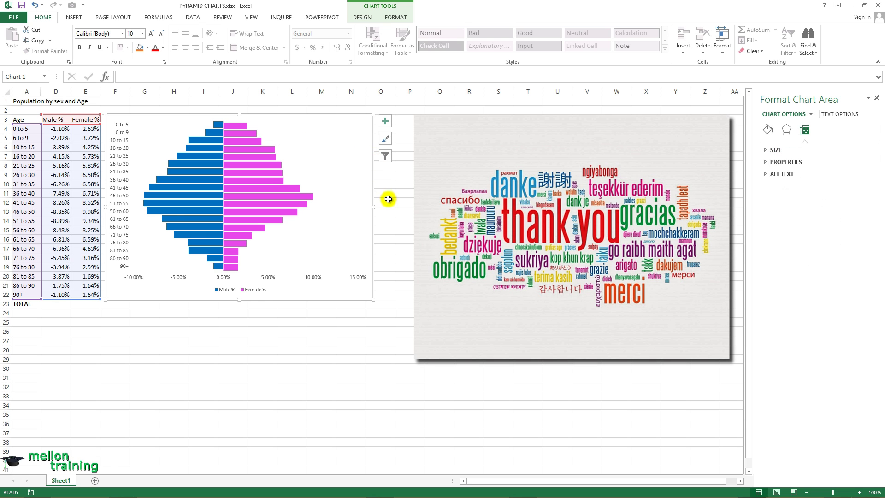